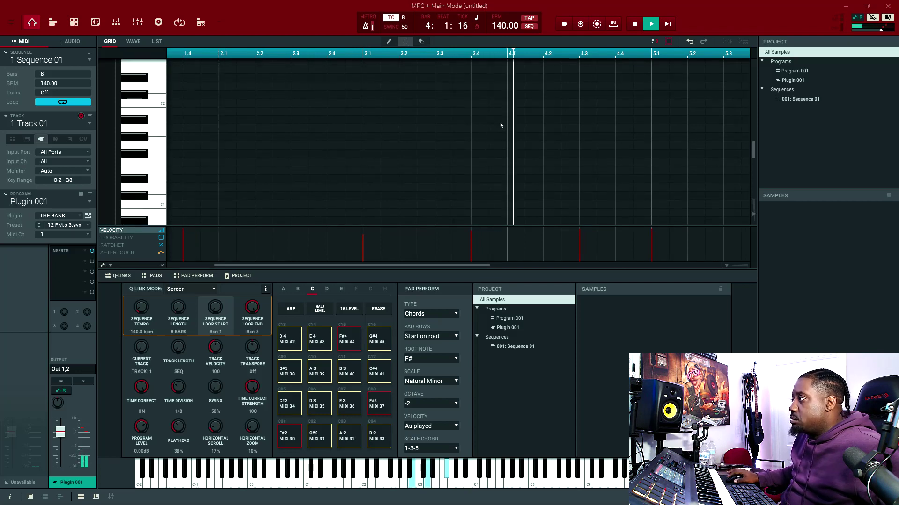
Rework the highest row of chord notes on Track 01 into a melody line, finishing with the note in bar 8
{"action": "scroll", "coordinate": [500, 125], "scroll_direction": "up", "scroll_amount": 3}
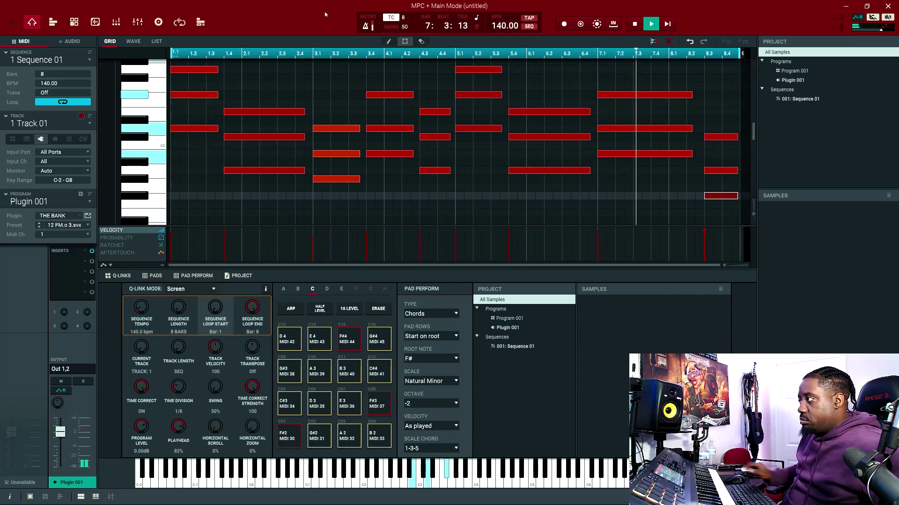
{"action": "scroll", "coordinate": [331, 164], "scroll_direction": "up", "scroll_amount": 2}
{"action": "scroll", "coordinate": [332, 146], "scroll_direction": "down", "scroll_amount": 1}
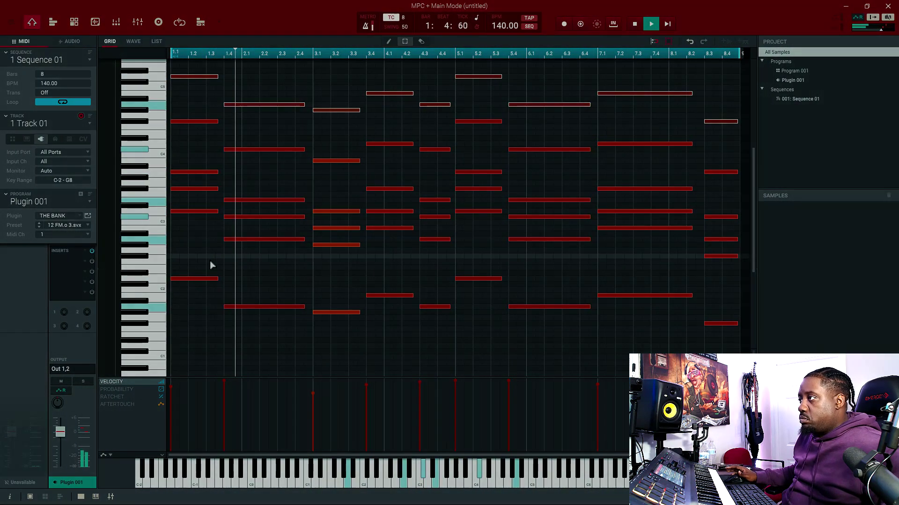
{"action": "scroll", "coordinate": [290, 219], "scroll_direction": "up", "scroll_amount": 1}
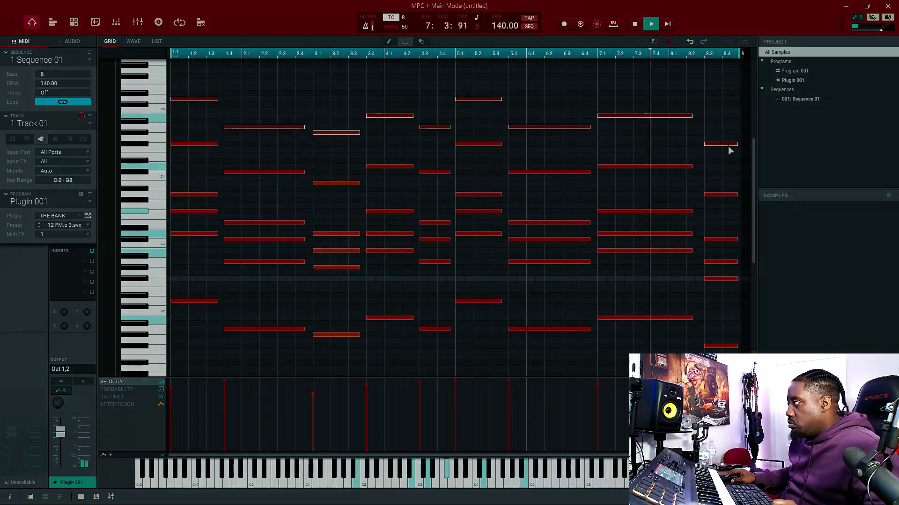
{"action": "left_click_drag", "start_coordinate": [736, 150], "coordinate": [726, 147]}
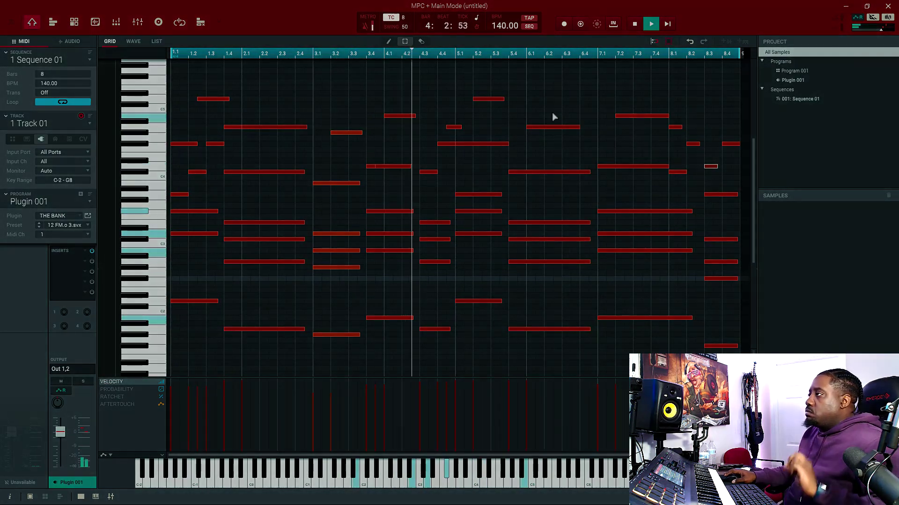
Set the time correction division to 1/8 triplet (8T)
{"action": "left_click", "coordinate": [403, 20]}
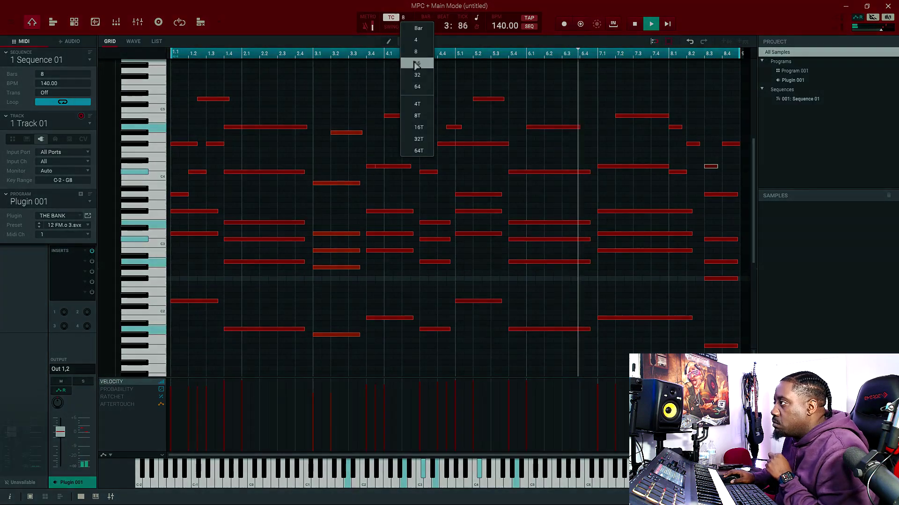
{"action": "left_click", "coordinate": [417, 115]}
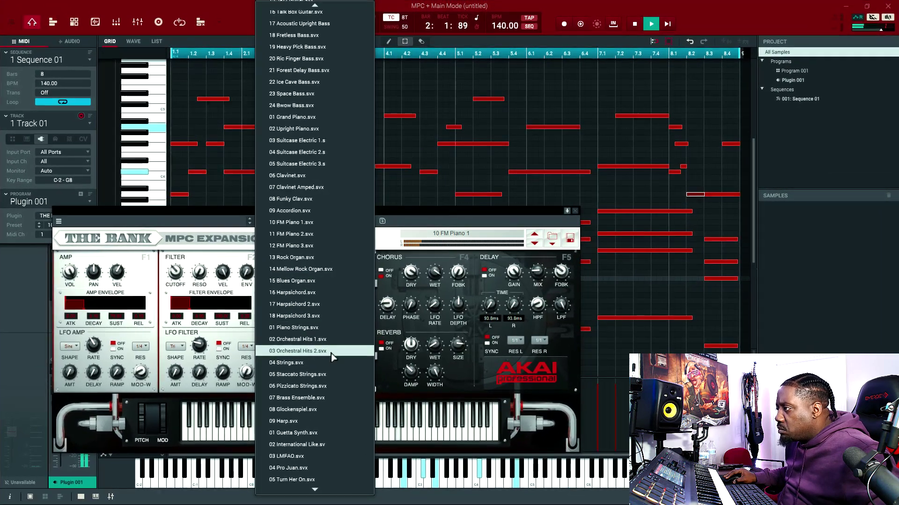
Change THE BANK's preset to 02 Acoustic Guitar 1 and close the instrument's window
{"action": "scroll", "coordinate": [330, 327], "scroll_direction": "up", "scroll_amount": 5}
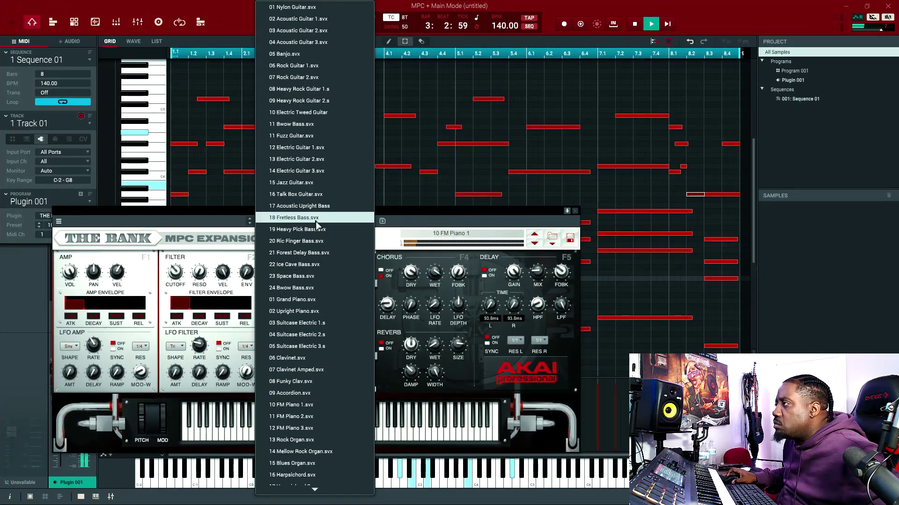
{"action": "left_click", "coordinate": [326, 20]}
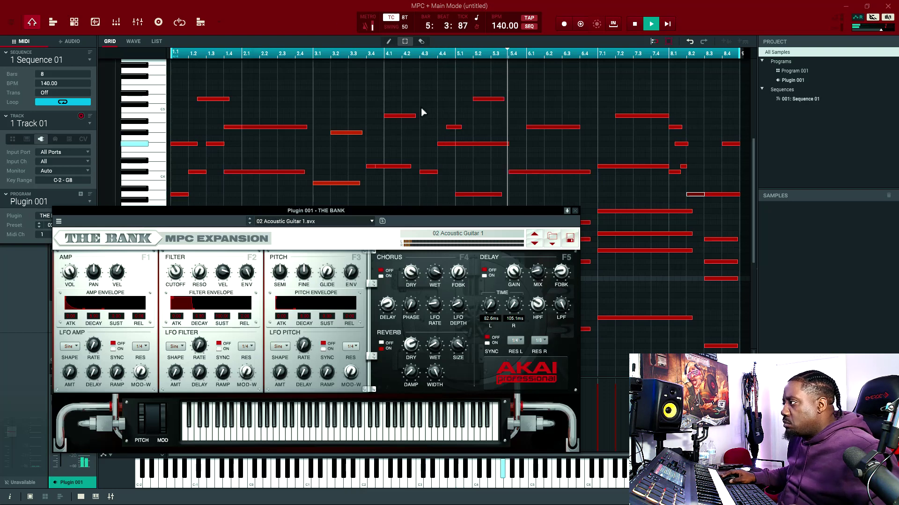
{"action": "left_click", "coordinate": [576, 212]}
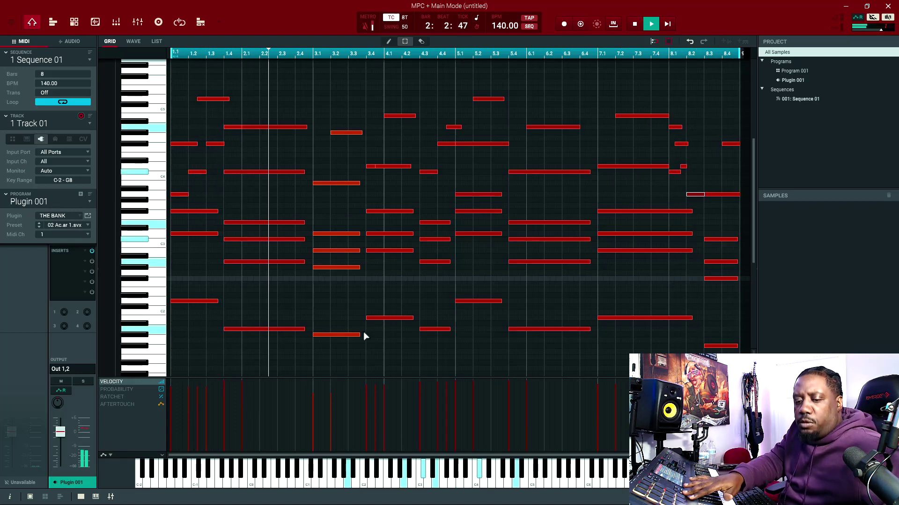
Set Raum's high cut to about 2.76 kHz and its reverb amount to about 76.5% on Plugin 001, closing the effect
{"action": "scroll", "coordinate": [365, 336], "scroll_direction": "down", "scroll_amount": 3}
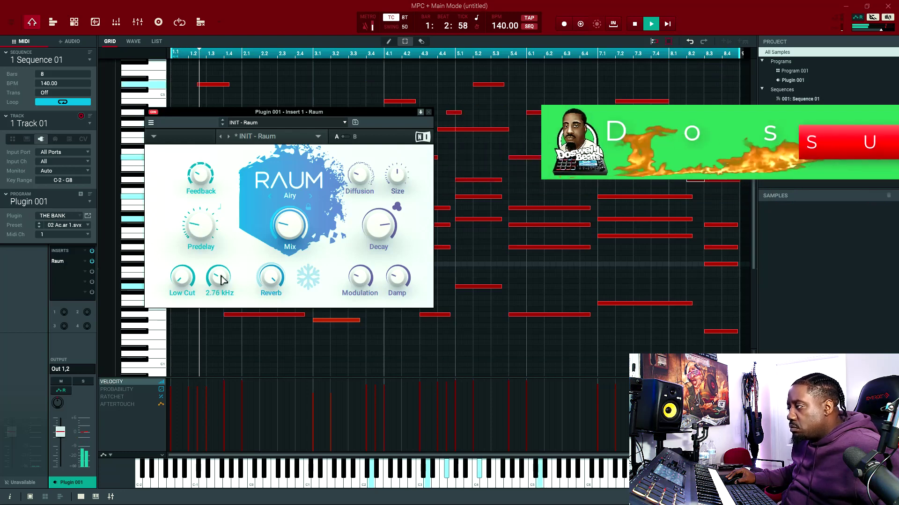
{"action": "left_click_drag", "start_coordinate": [222, 266], "coordinate": [223, 279]}
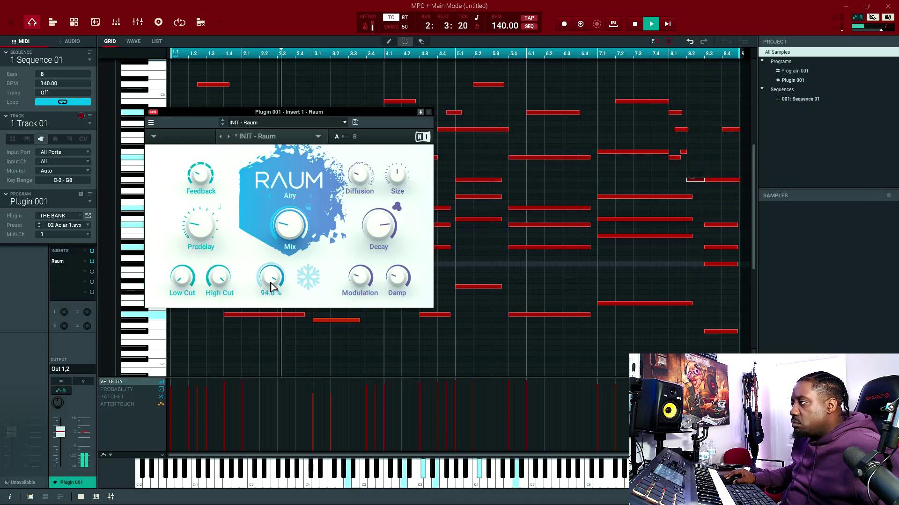
{"action": "scroll", "coordinate": [272, 287], "scroll_direction": "down", "scroll_amount": 3}
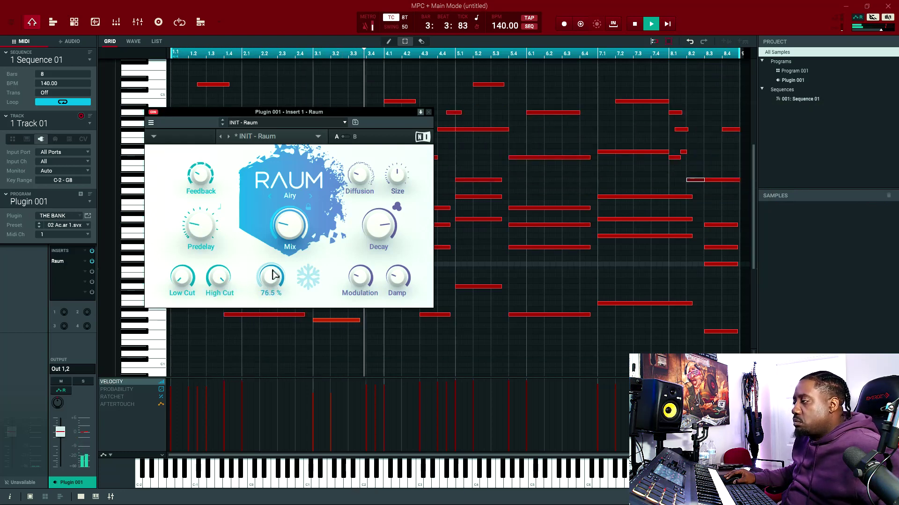
{"action": "left_click", "coordinate": [428, 113]}
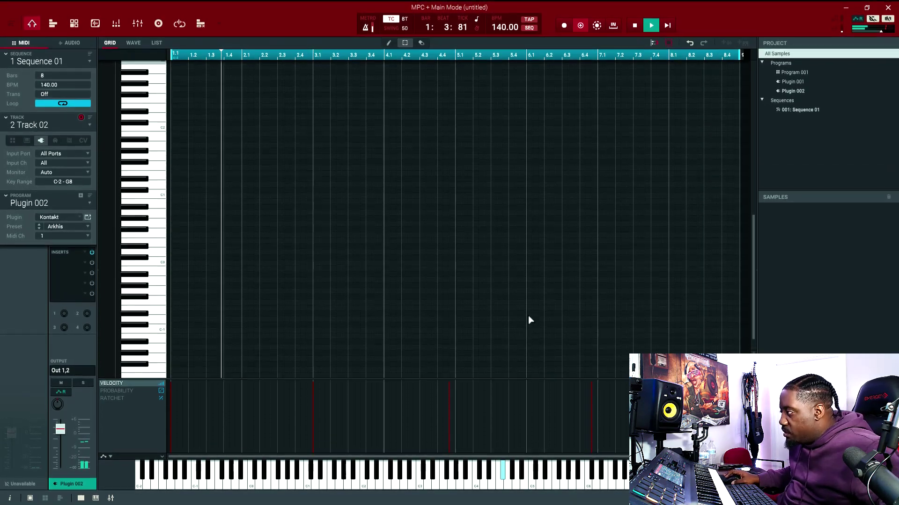
Quantize the last two sustained notes on Track 02 so they start at bars 5 and 7
{"action": "scroll", "coordinate": [522, 315], "scroll_direction": "up", "scroll_amount": 6}
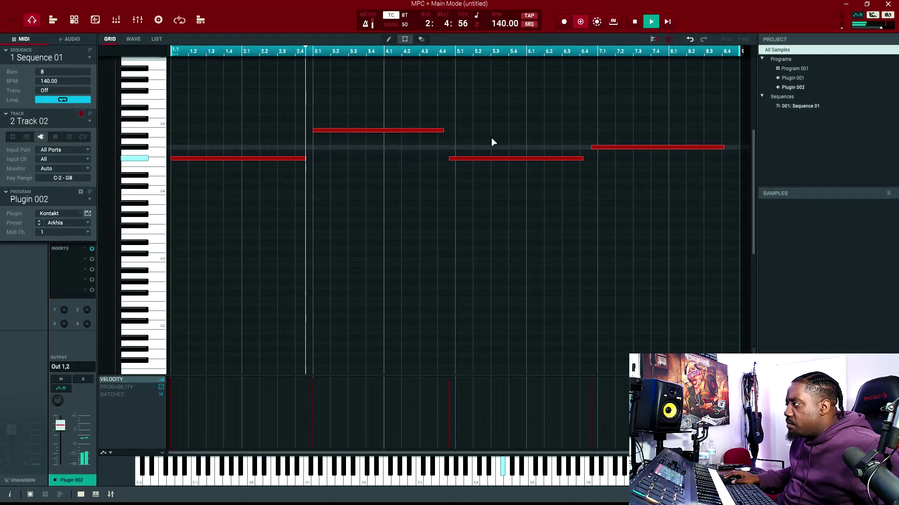
{"action": "left_click_drag", "start_coordinate": [492, 141], "coordinate": [478, 178]}
{"action": "key", "text": "ctrl+q"}
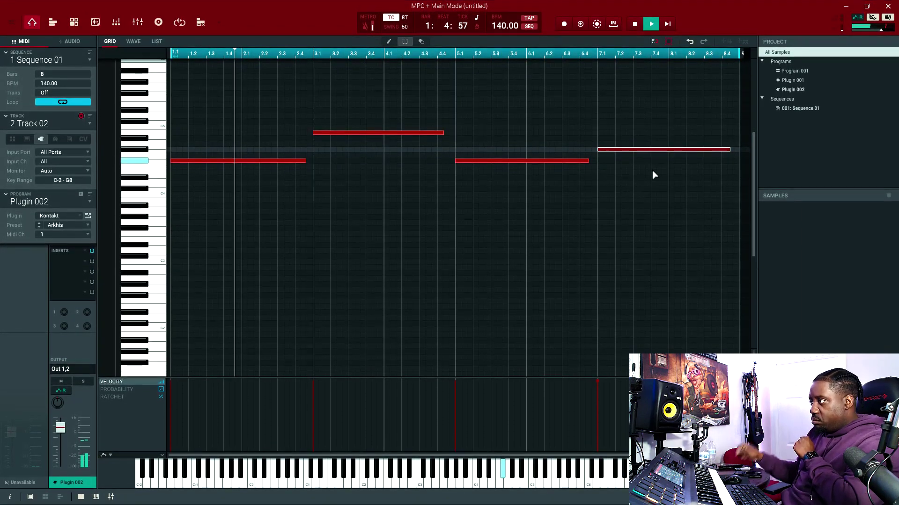
Open the channel mixer and adjust the volume fader of Plugin 001
{"action": "left_click", "coordinate": [80, 497]}
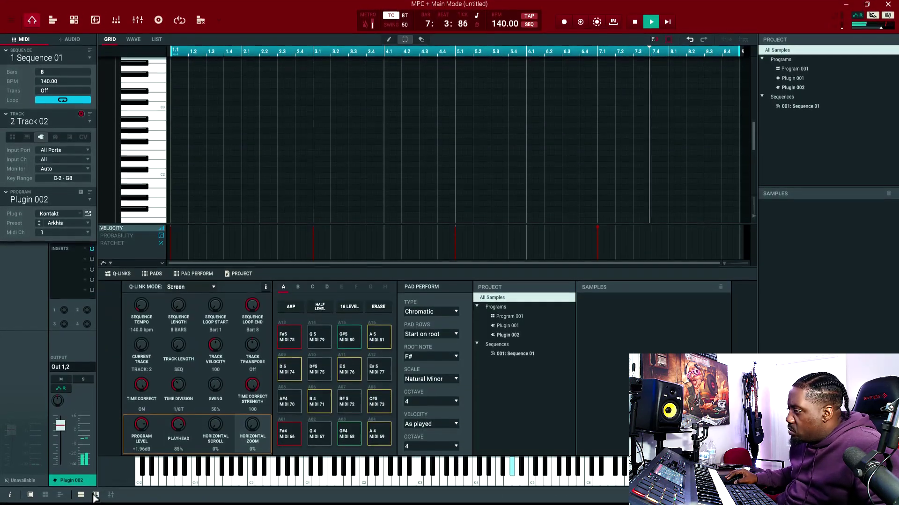
{"action": "left_click", "coordinate": [138, 24]}
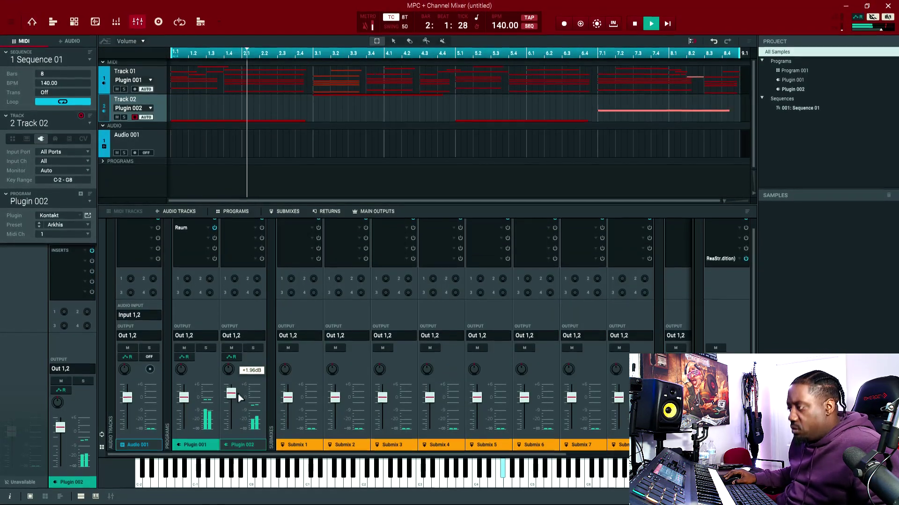
{"action": "left_click_drag", "start_coordinate": [183, 398], "coordinate": [227, 461]}
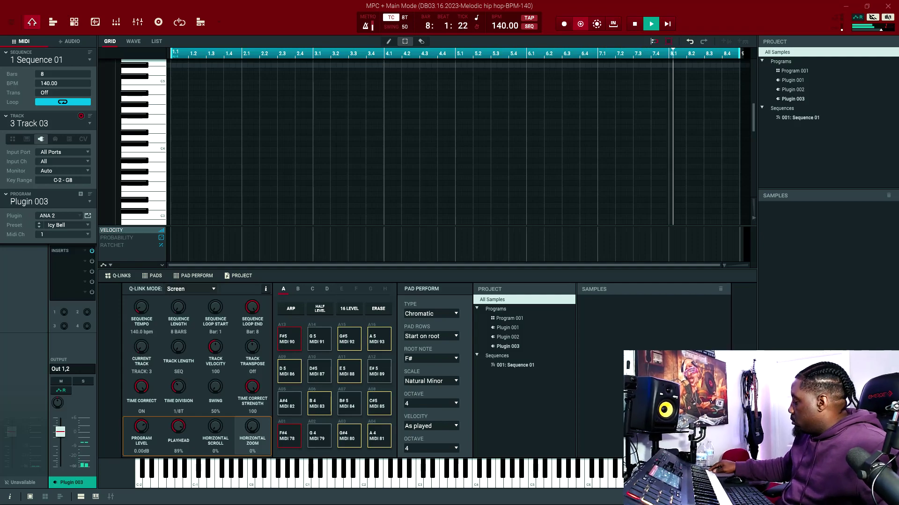
Set the sequence tempo to 150 BPM and play the sequence at the new speed
{"action": "scroll", "coordinate": [158, 192], "scroll_direction": "up", "scroll_amount": 3}
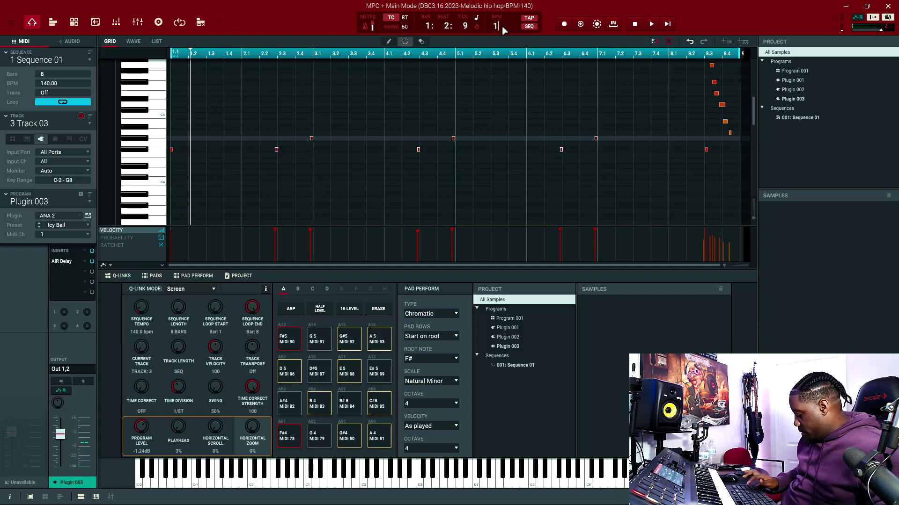
{"action": "key", "text": "Return"}
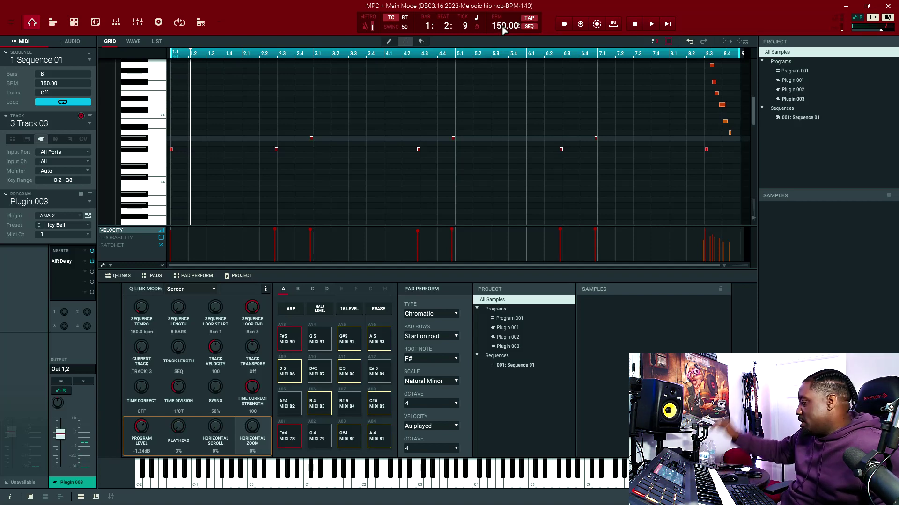
{"action": "key", "text": "space"}
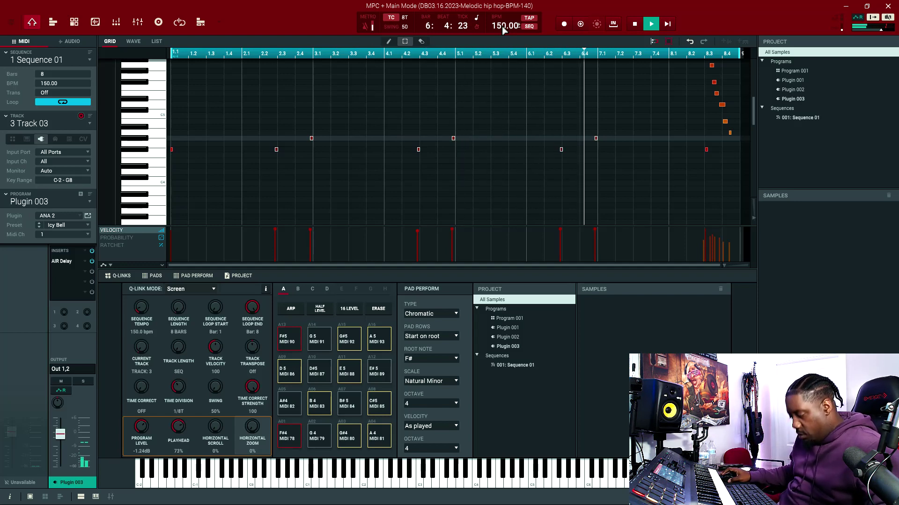
Switch to Track 16 for the Battery 4 Filthy Kit drums and start playback
{"action": "left_click", "coordinate": [89, 124]}
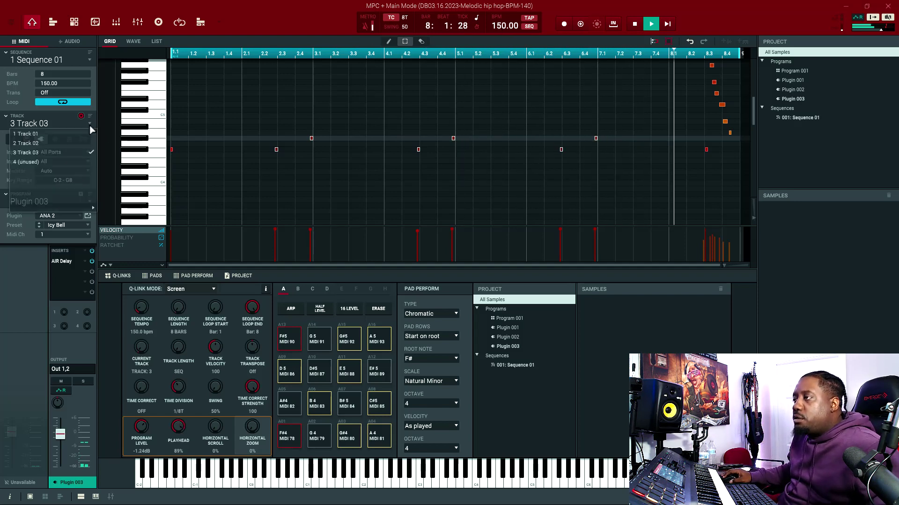
{"action": "mouse_move", "coordinate": [83, 209]}
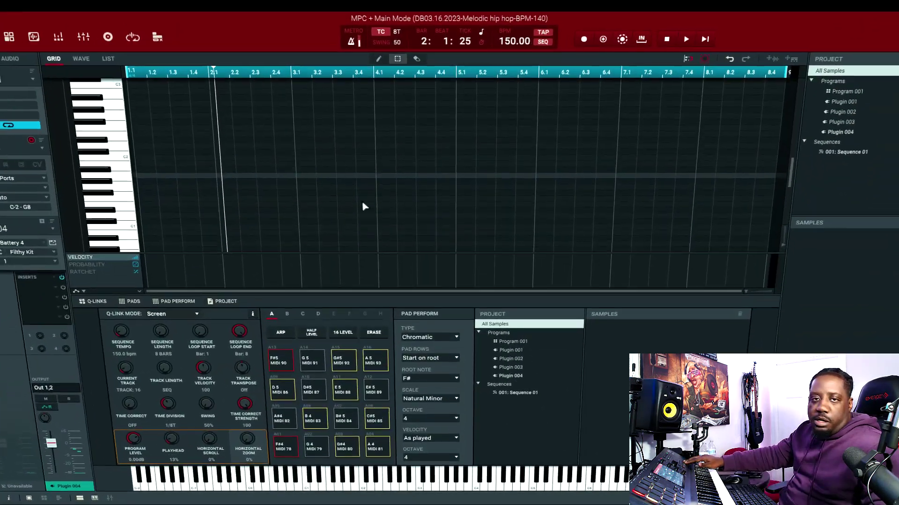
{"action": "key", "text": "space"}
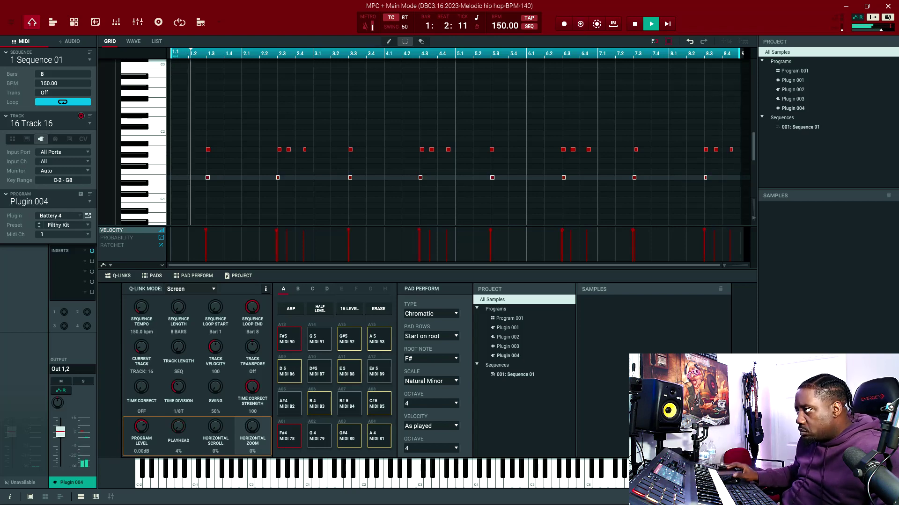
Turn on time correction at 1/8 and lower the velocity of the continuous row of eighth notes on Track 16
{"action": "left_click", "coordinate": [391, 19]}
{"action": "left_click", "coordinate": [404, 17]}
{"action": "left_click", "coordinate": [417, 64]}
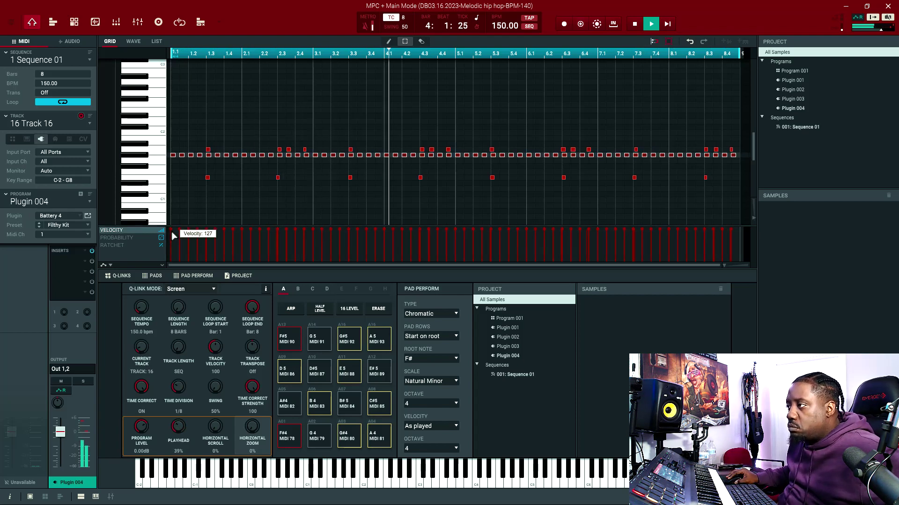
{"action": "left_click_drag", "start_coordinate": [174, 234], "coordinate": [175, 247]}
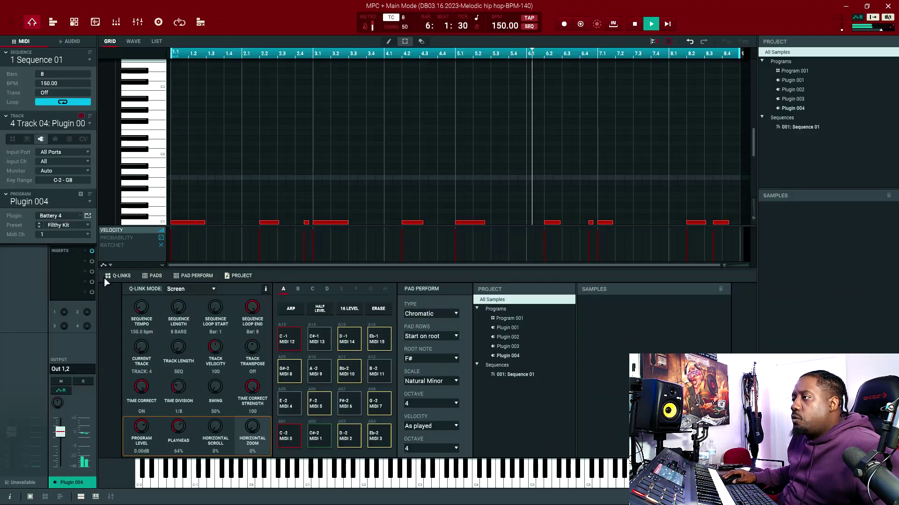
Open the insert effect browser for Plugin 004 and close it without adding an effect
{"action": "double_click", "coordinate": [82, 271]}
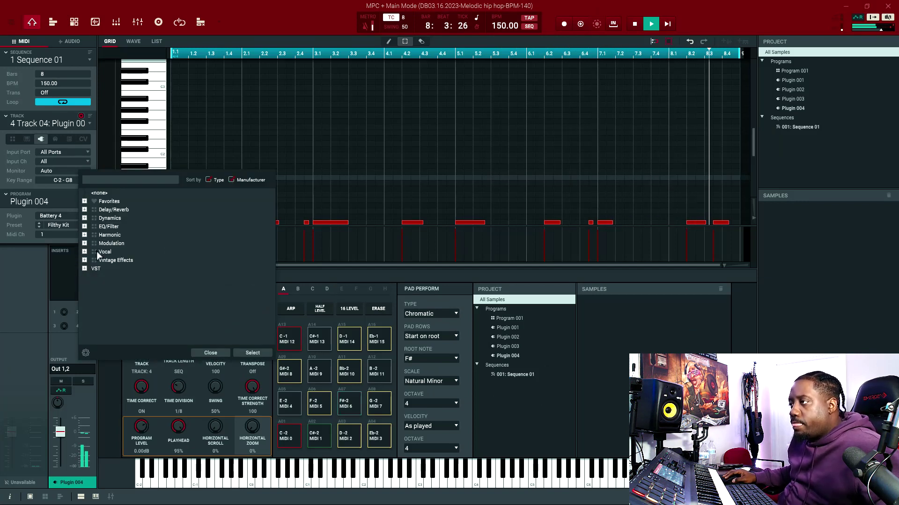
{"action": "left_click", "coordinate": [210, 354]}
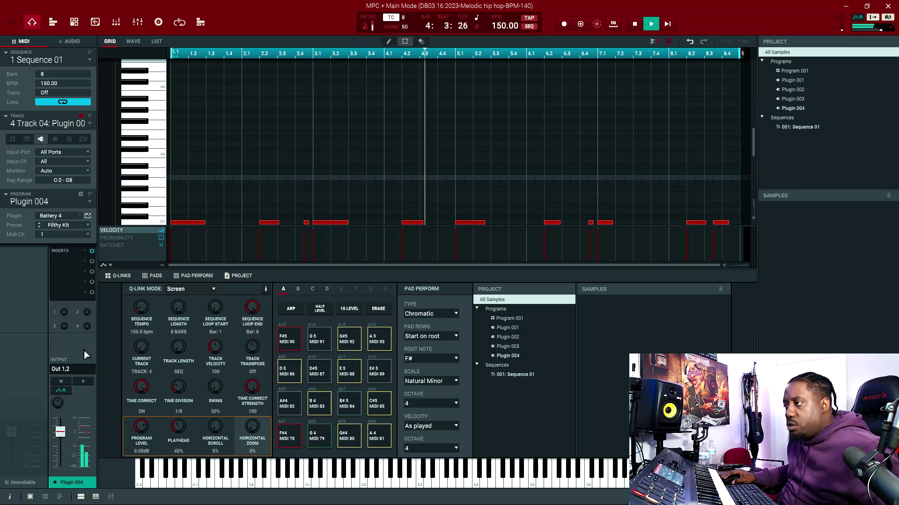
Toggle the mute on Plugin 004 during playback to compare the beat with and without its drums
{"action": "left_click", "coordinate": [61, 381]}
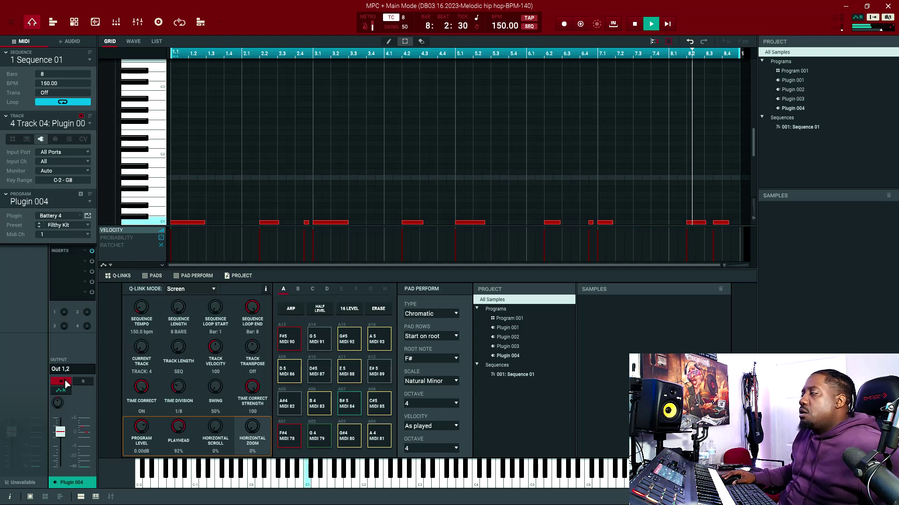
{"action": "left_click", "coordinate": [61, 382]}
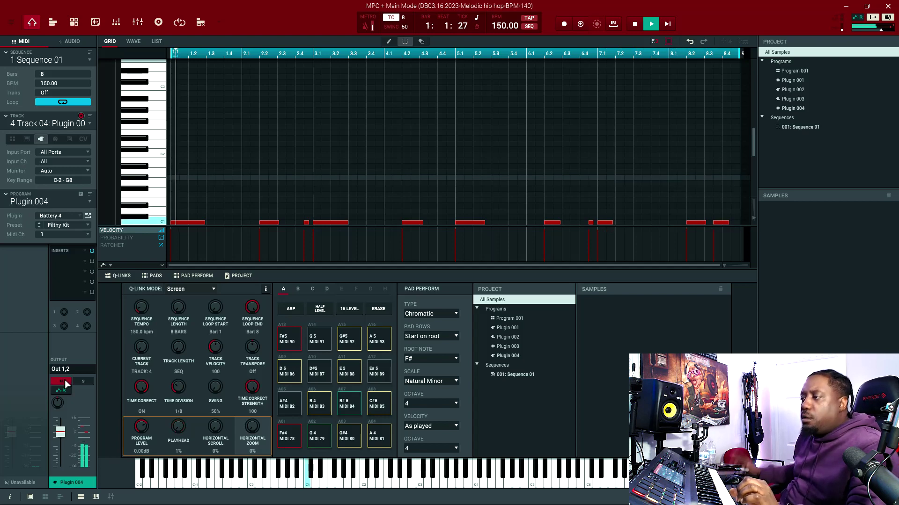
{"action": "left_click", "coordinate": [61, 382]}
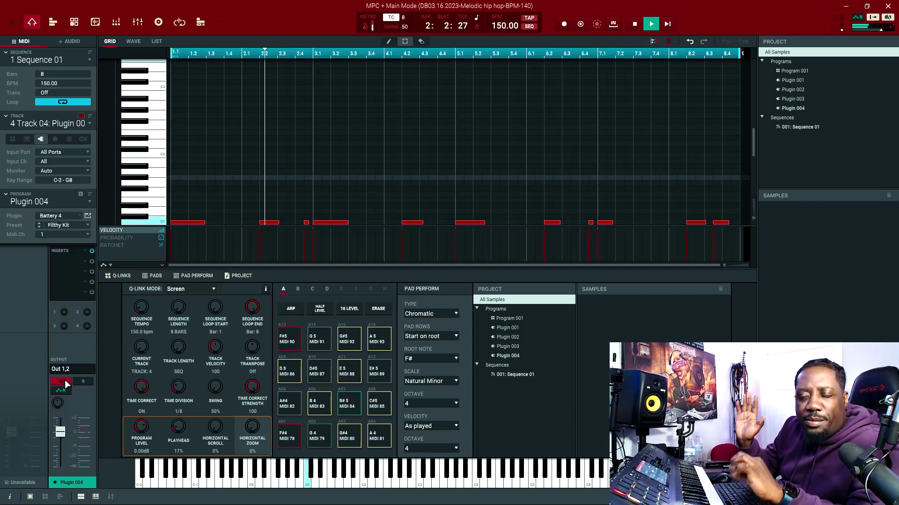